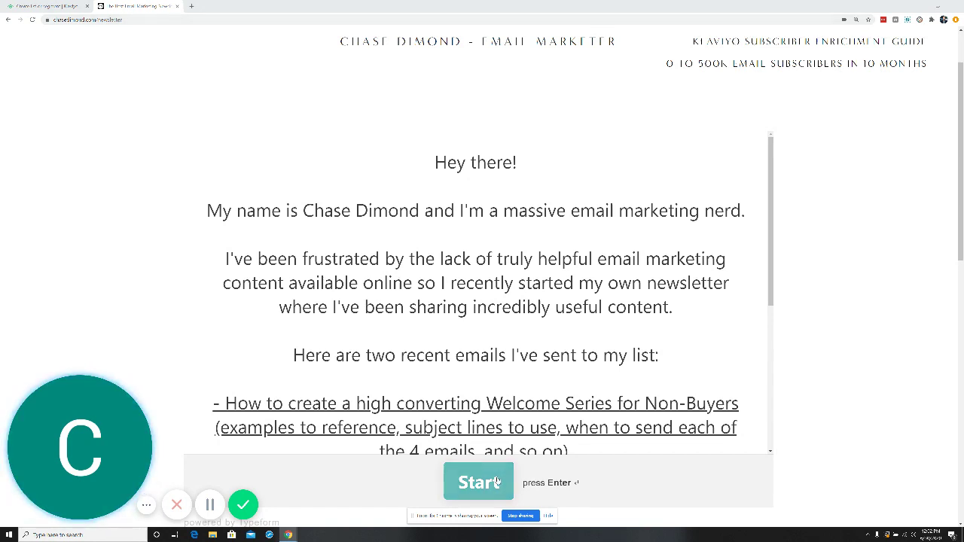
Close the Typeform newsletter tab to get back to Klaviyo's Lists & Segments create page
click(178, 6)
Choose the Segment card to load a blank Create Segment form
click(575, 125)
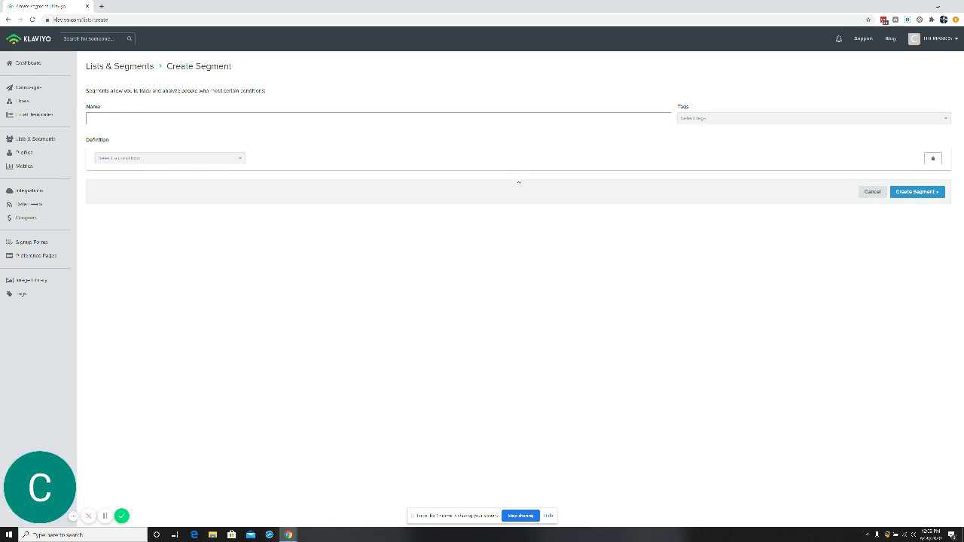
Name the segment 'Chase - 30 Day Engaged' and require people not suppressed for email
click(342, 115)
text(C)
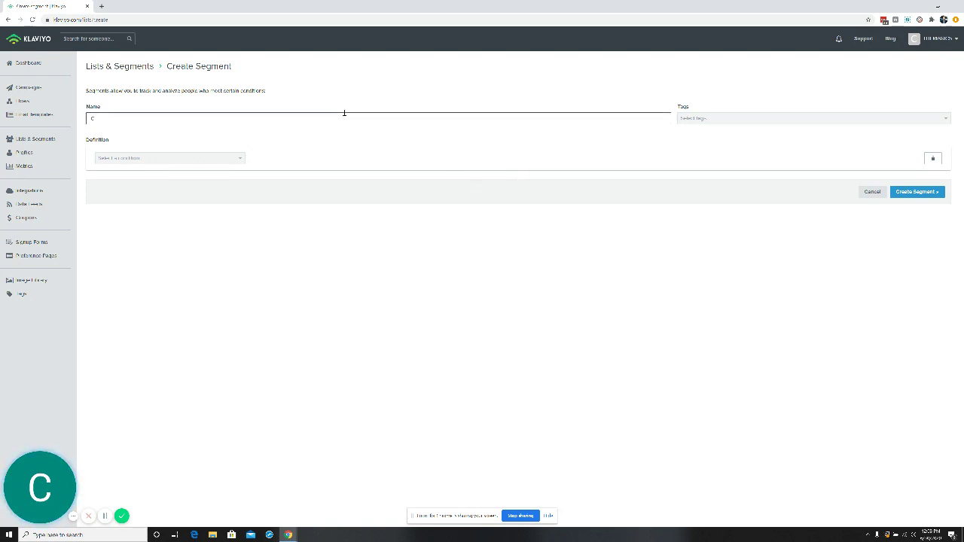
text(hose 20)
text(0 Day Blog)
key(BackSpace)
text(d)
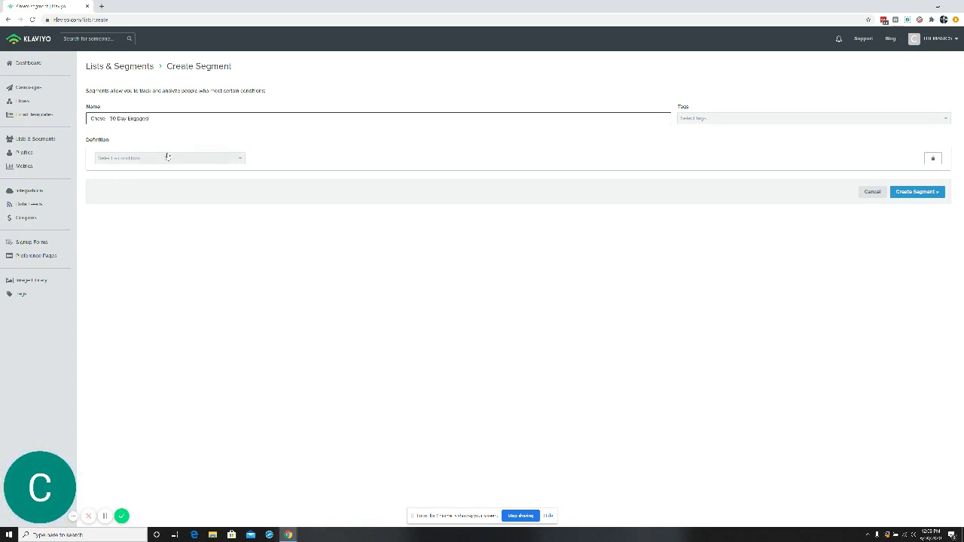
click(166, 157)
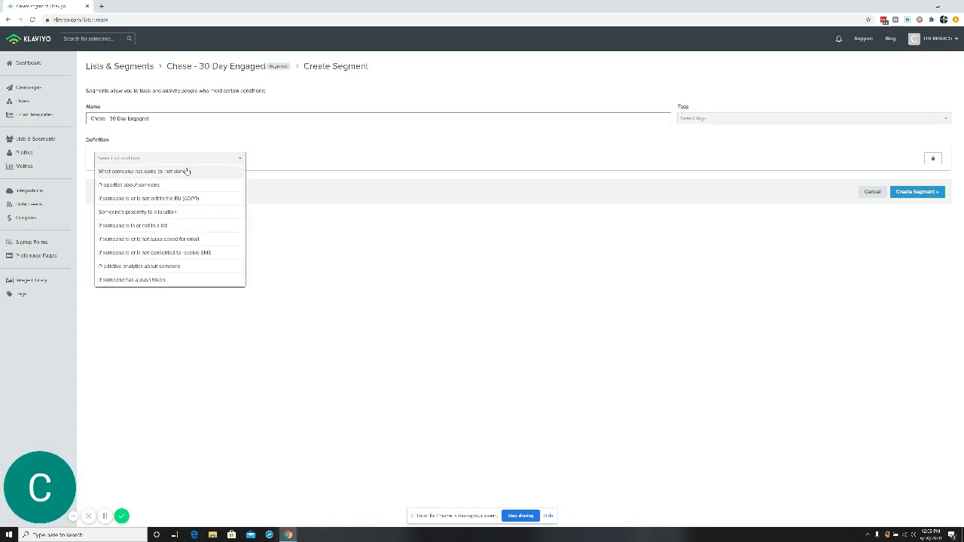
click(180, 241)
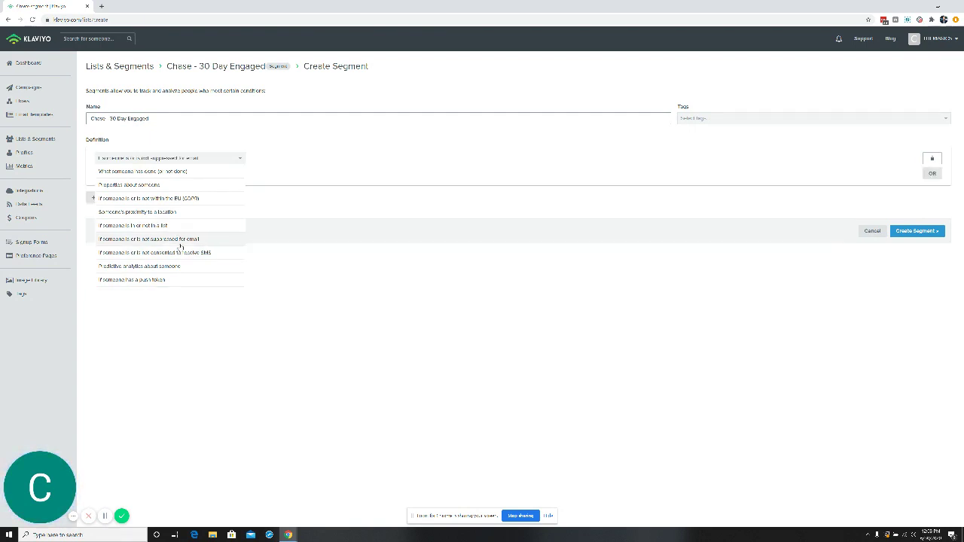
Add an AND condition: Opened Email in the last 30 days
click(100, 199)
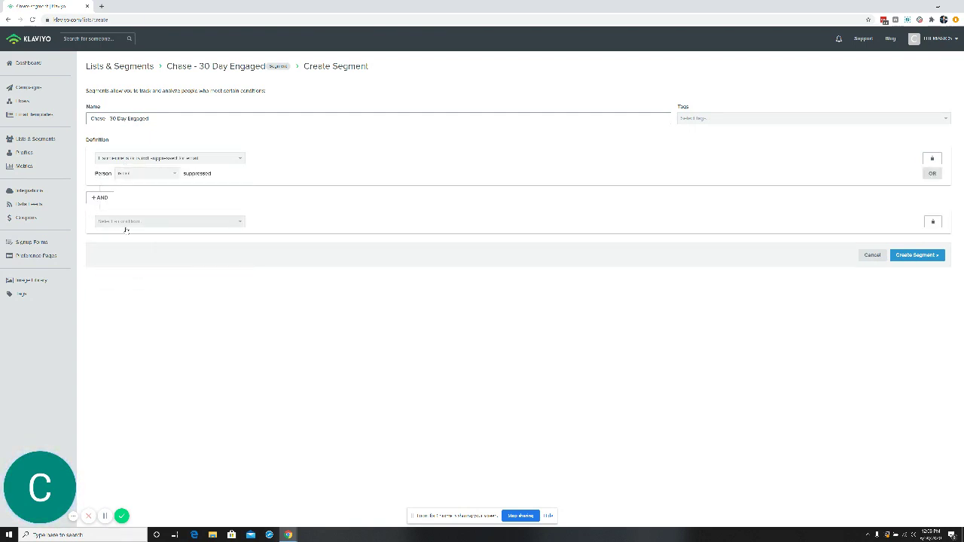
click(125, 224)
click(129, 231)
click(129, 237)
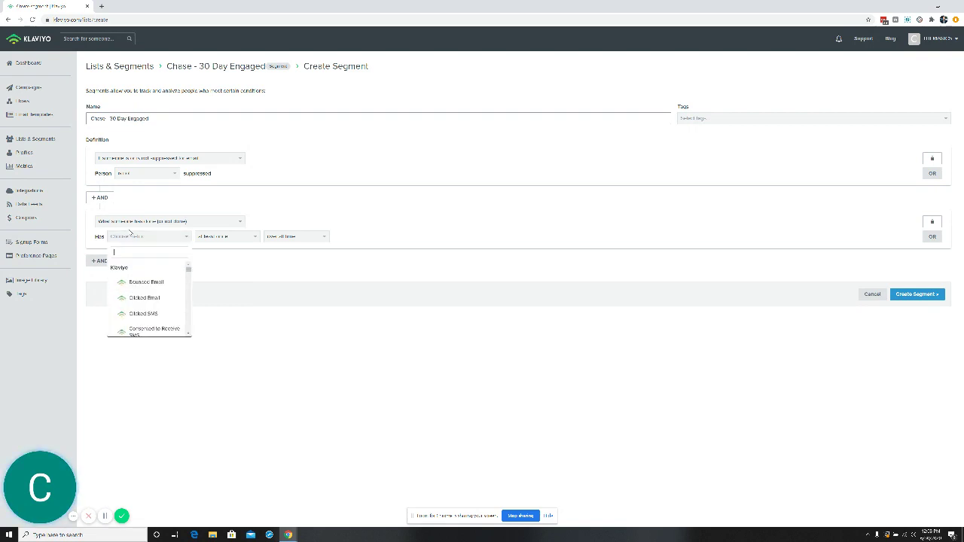
text(ope)
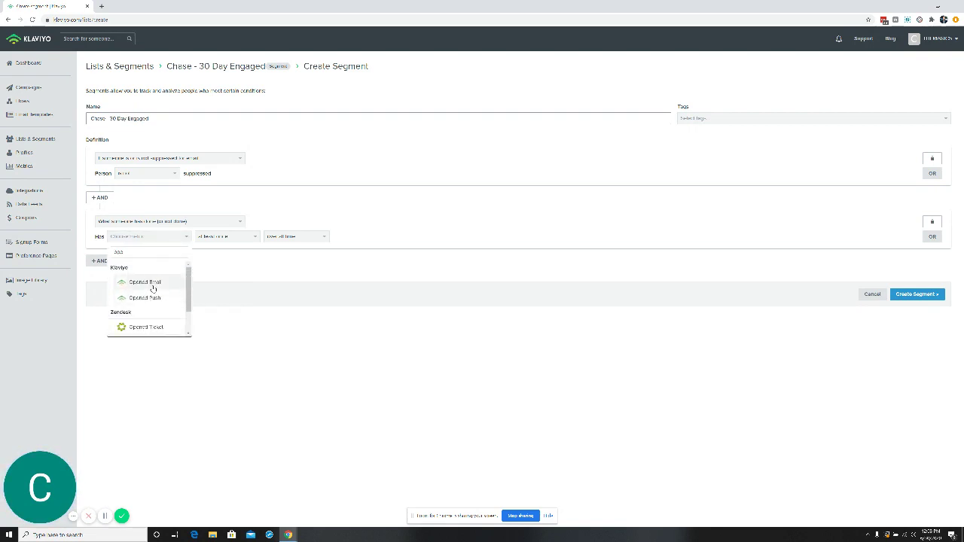
click(149, 285)
drag(155, 286, 304, 245)
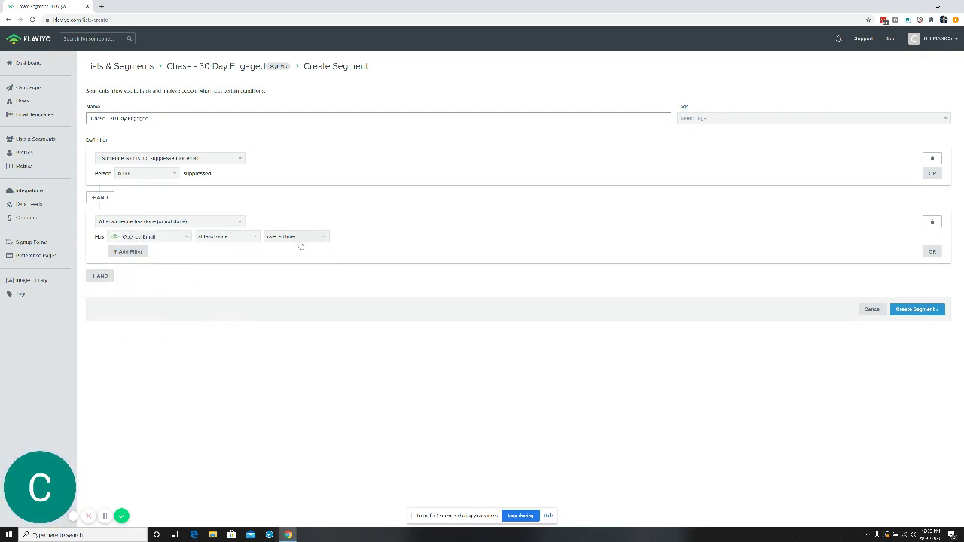
click(299, 240)
click(299, 262)
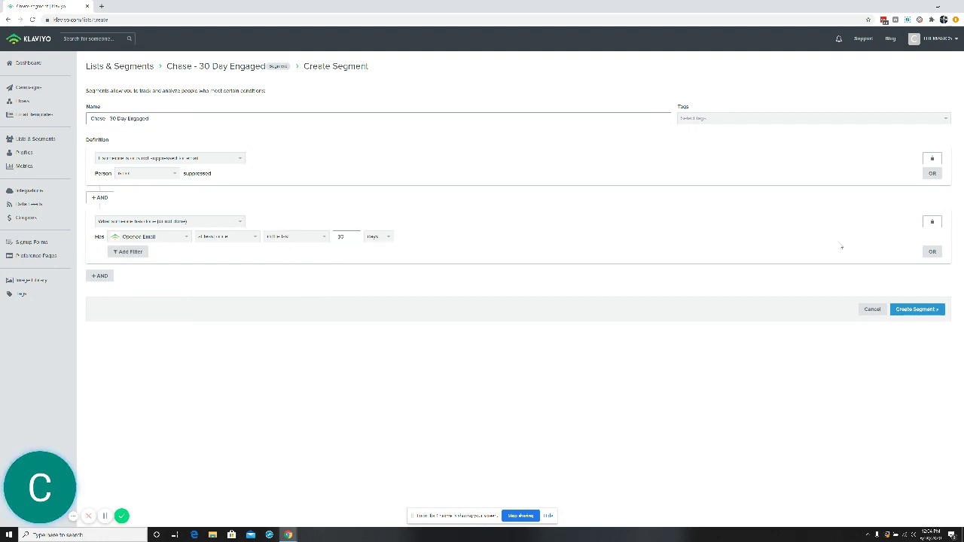
Add an OR alternative of Clicked Email in the last 30 days, then create the segment
click(932, 252)
click(148, 286)
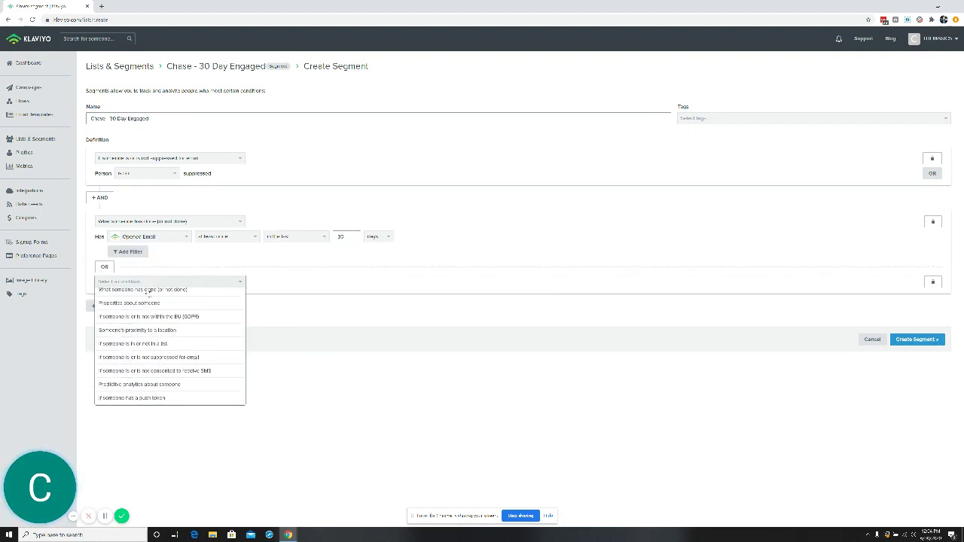
click(143, 292)
click(142, 298)
text(click)
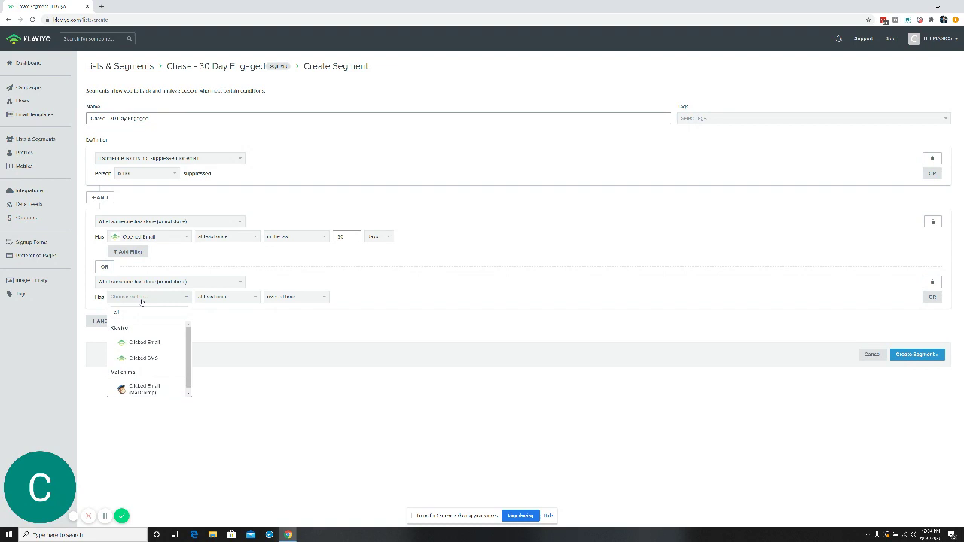
click(169, 338)
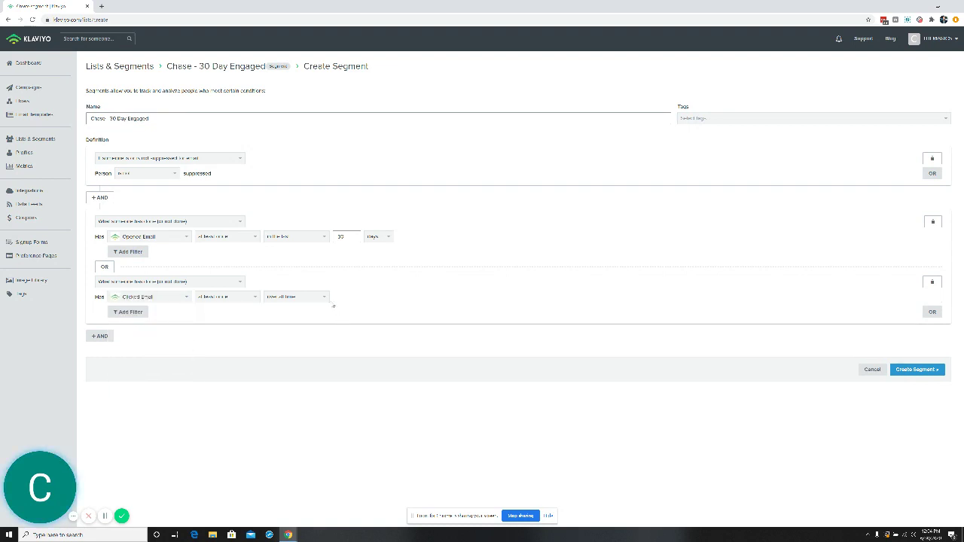
click(296, 297)
click(294, 318)
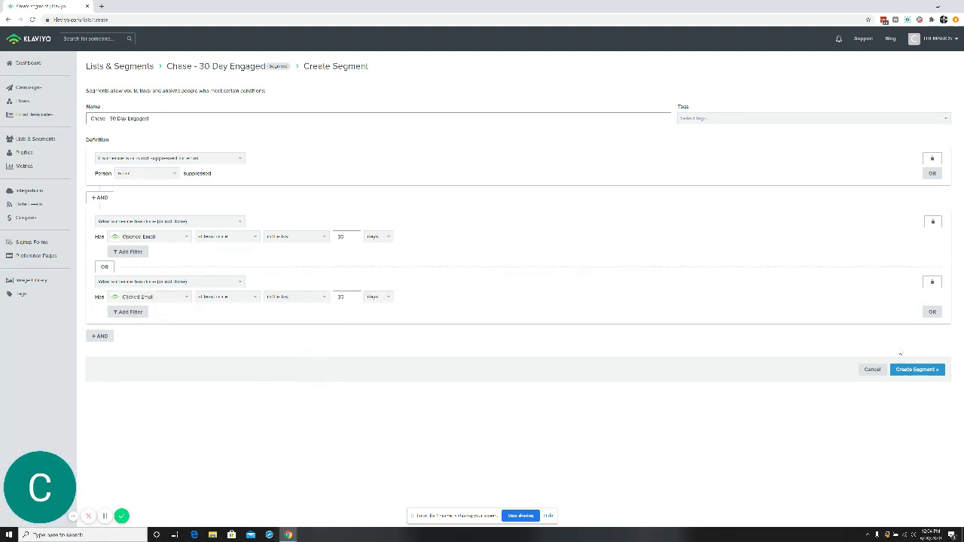
click(916, 369)
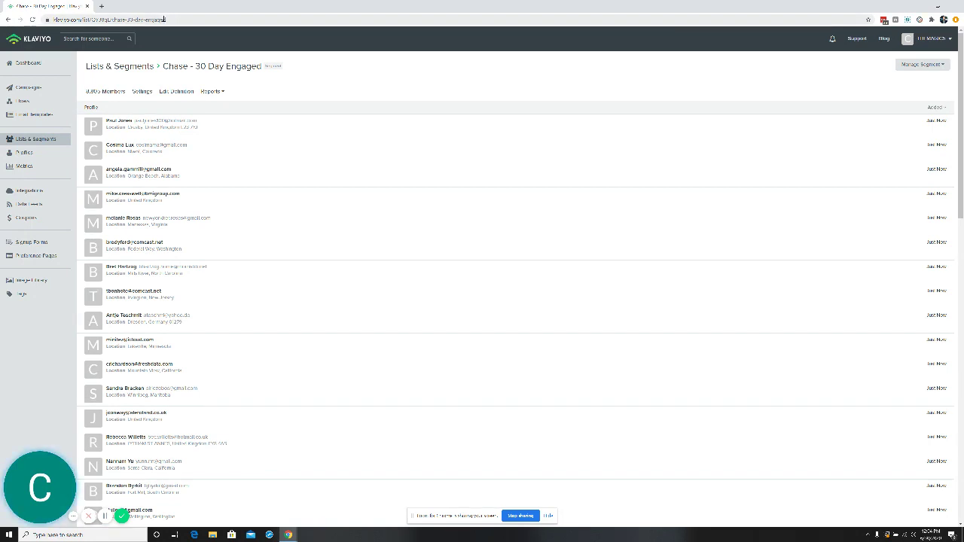
Rename the segment to 'Chase - 30 Day Engaged targeting Men'
click(183, 92)
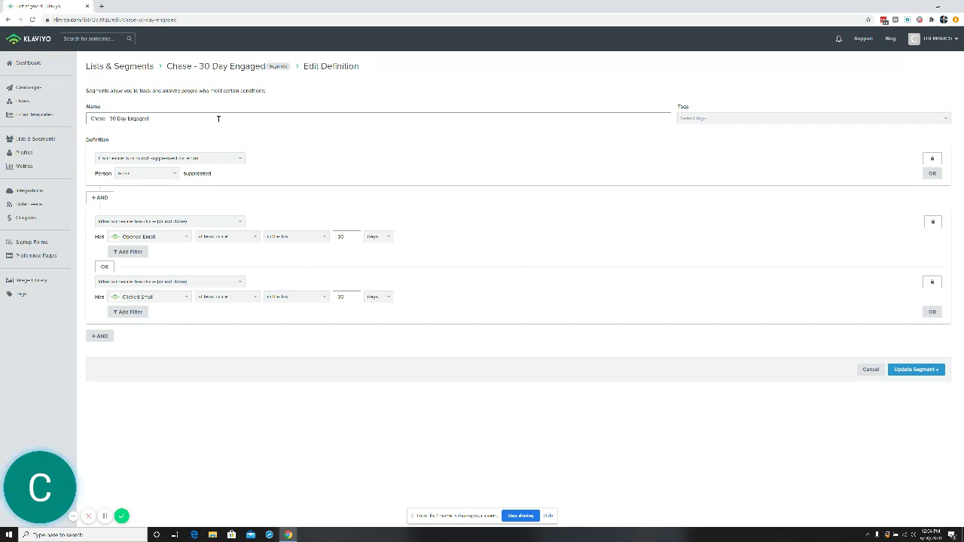
drag(218, 118, 91, 118)
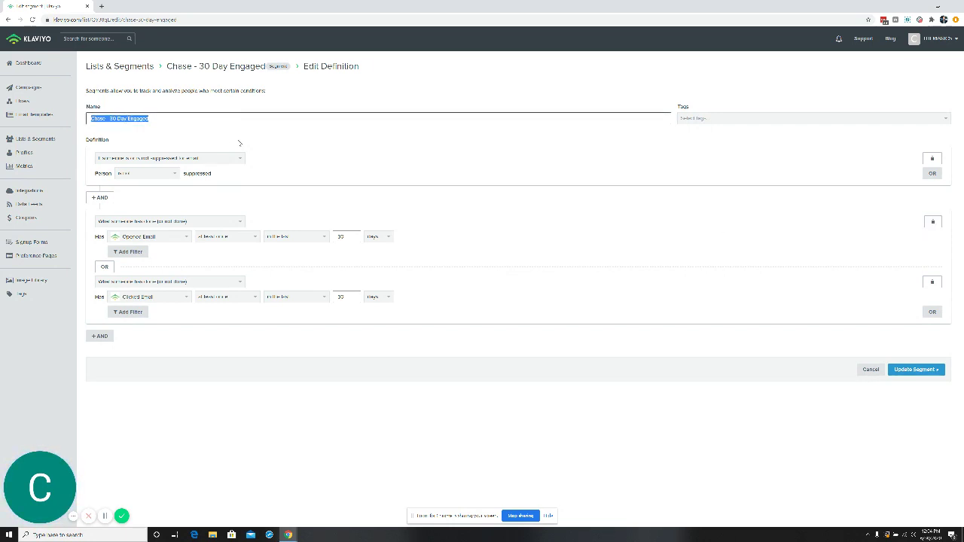
click(150, 119)
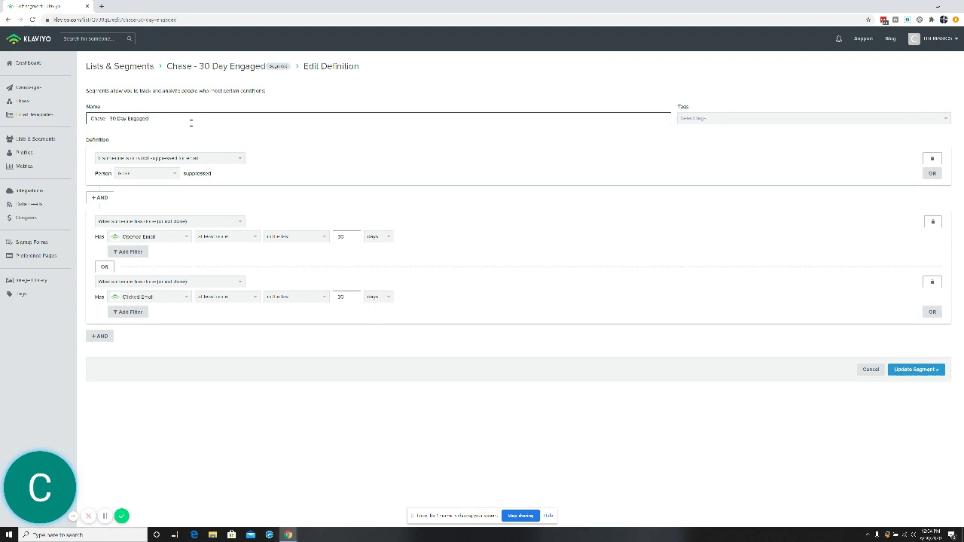
text(targe)
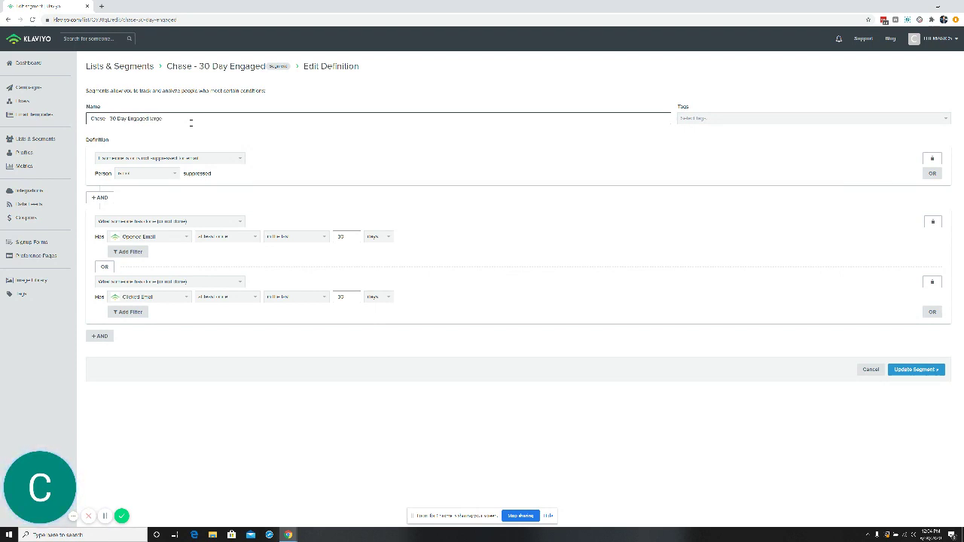
text(ting Men)
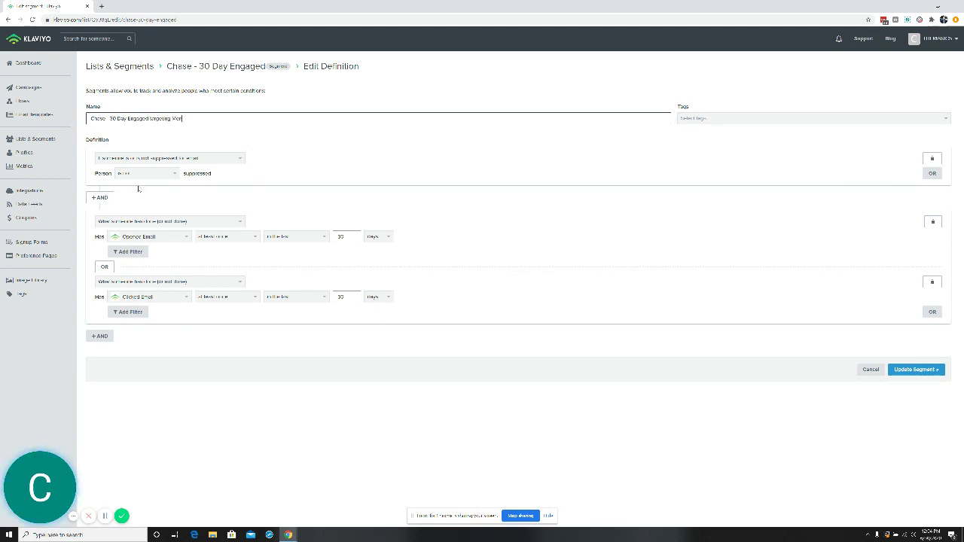
Add an AND condition Predicted Gender is Likely Male and update the segment
click(104, 336)
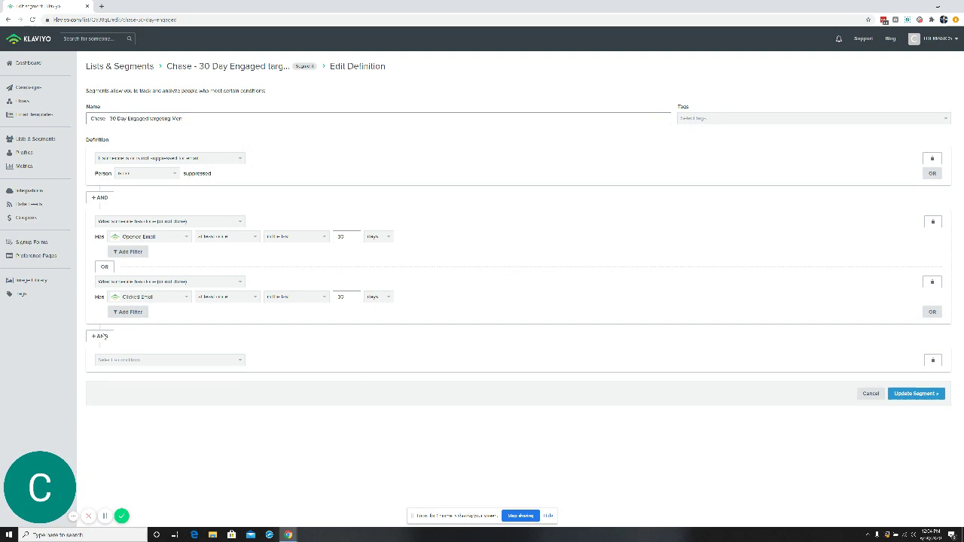
click(135, 362)
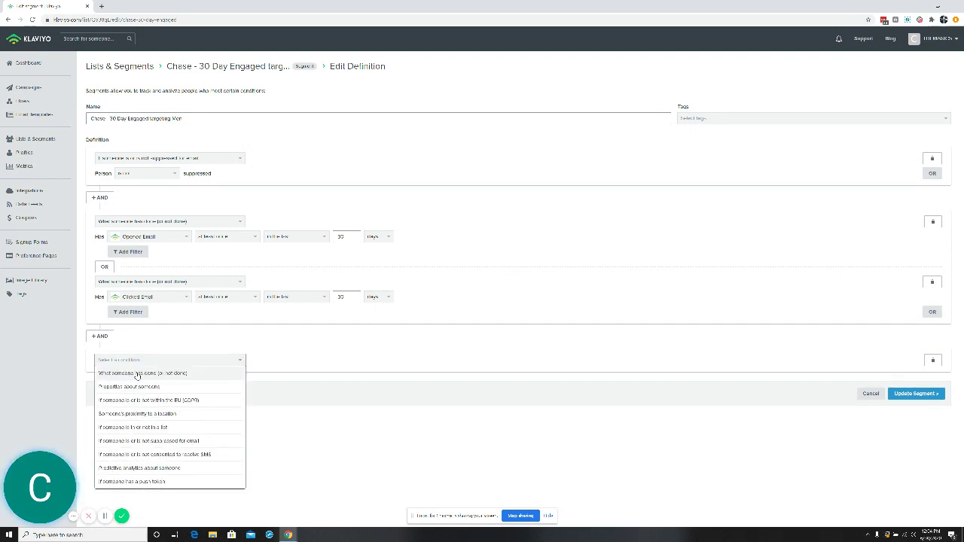
click(160, 468)
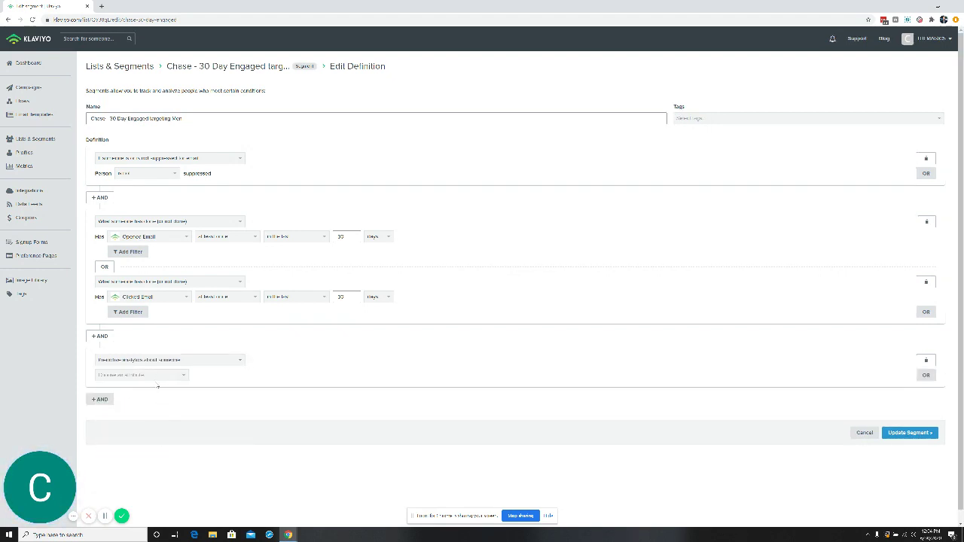
click(160, 374)
scroll(136, 422, down, 3)
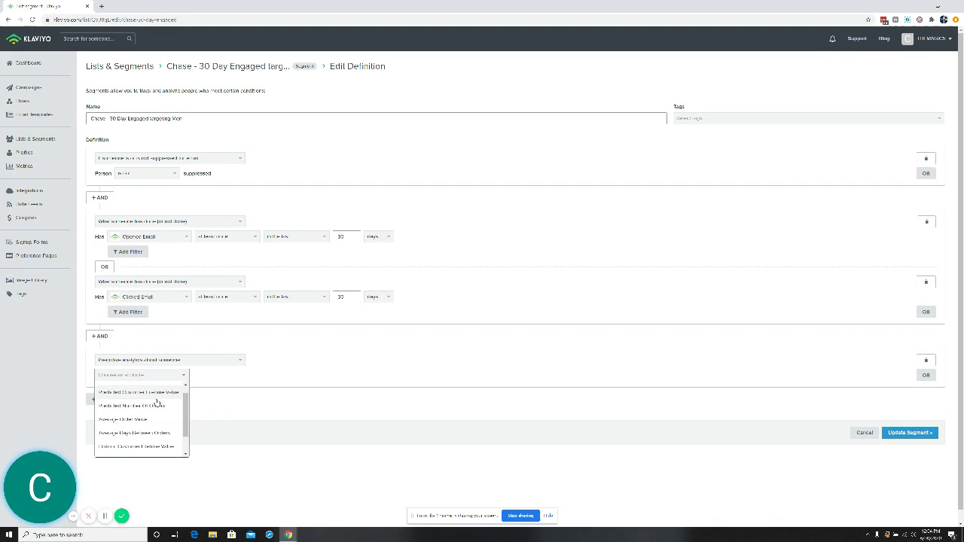
click(132, 451)
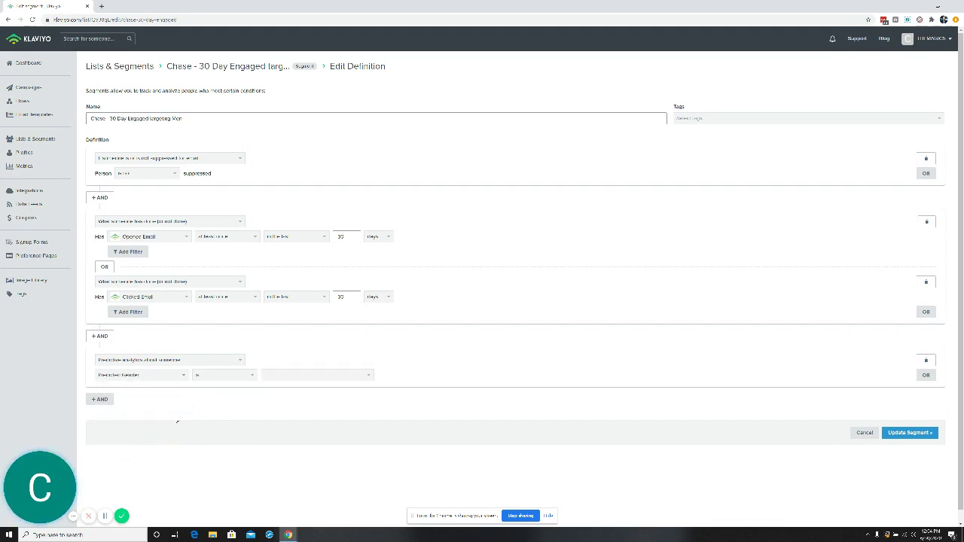
click(286, 379)
click(301, 416)
click(908, 433)
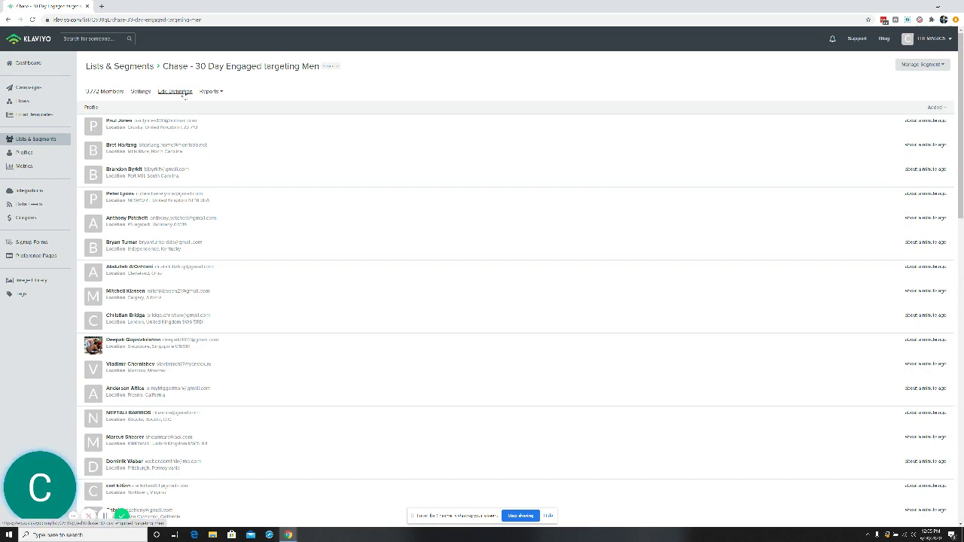
Rename the segment to 'targeting Women', switch gender to Likely Female, and save
click(180, 92)
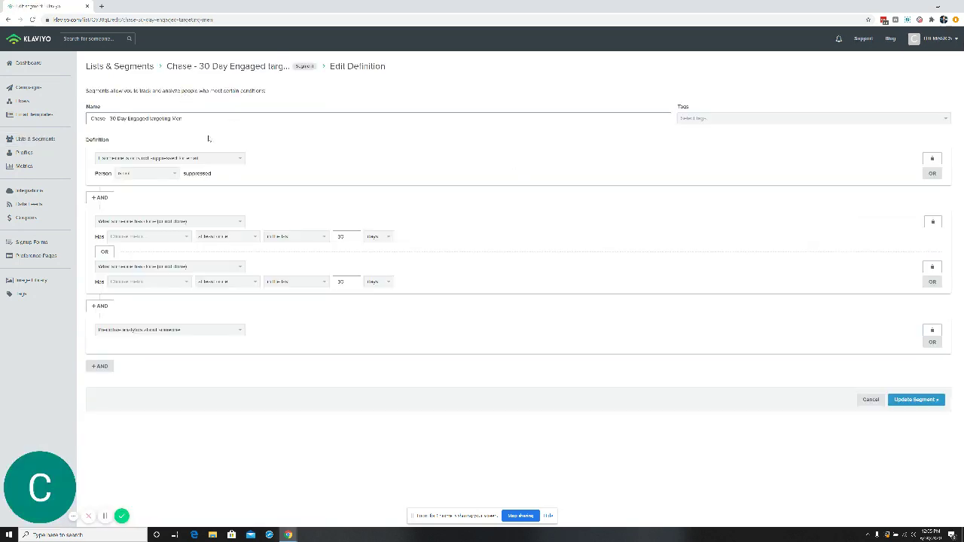
double_click(177, 118)
text(m)
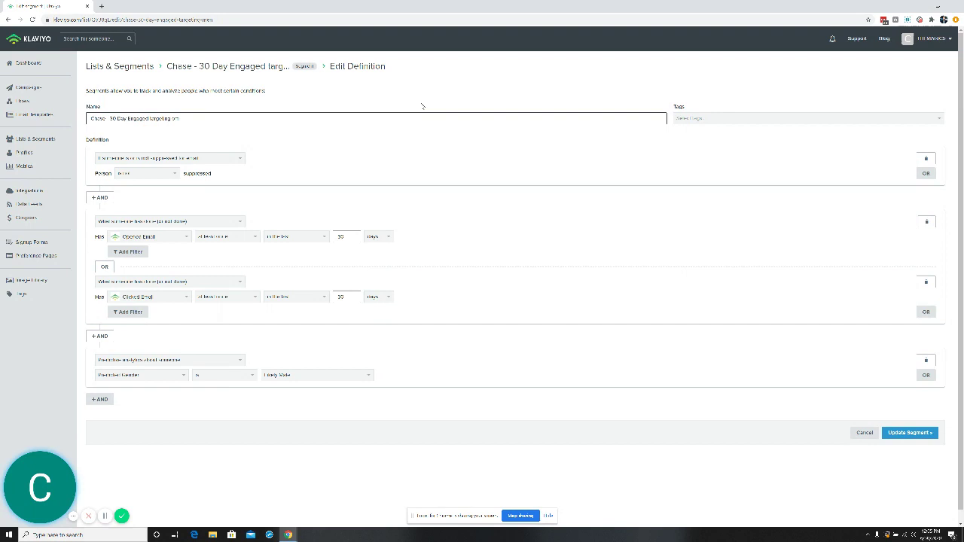
key(BackSpace)
text(Wo)
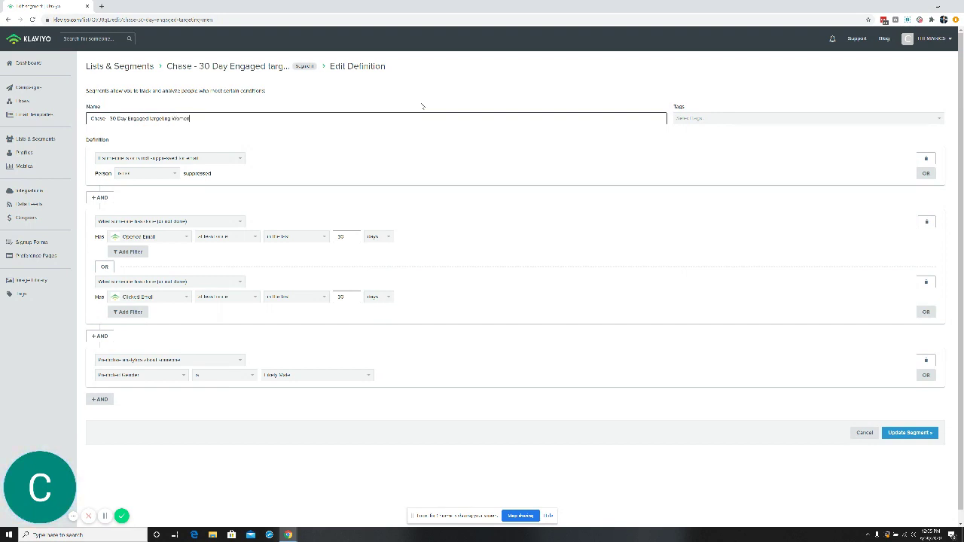
text(men)
click(313, 378)
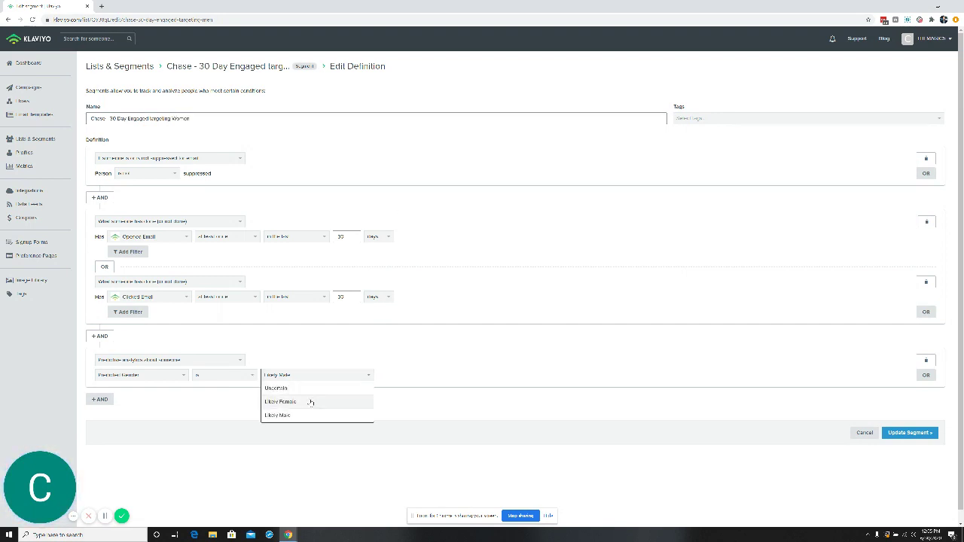
click(312, 401)
click(905, 433)
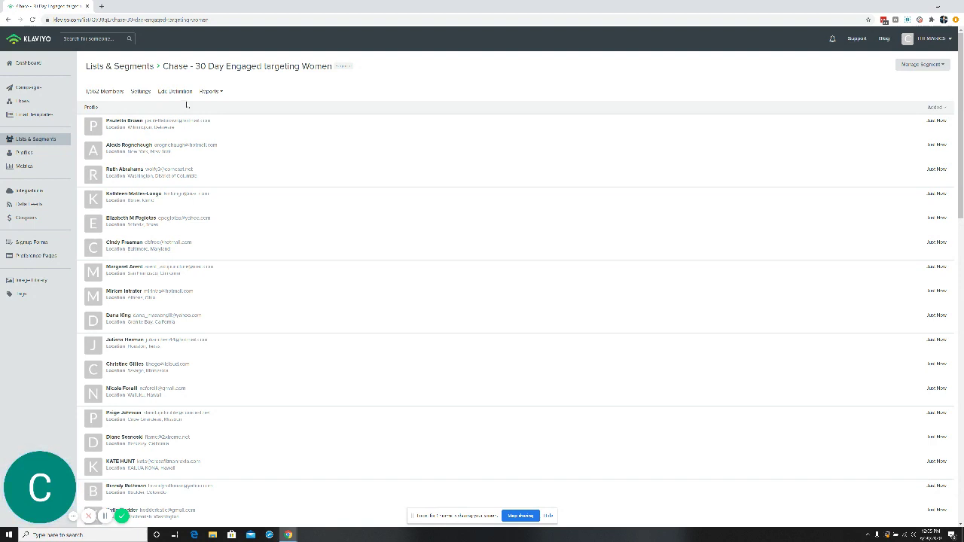
Delete the predicted gender condition from the segment definition
click(182, 94)
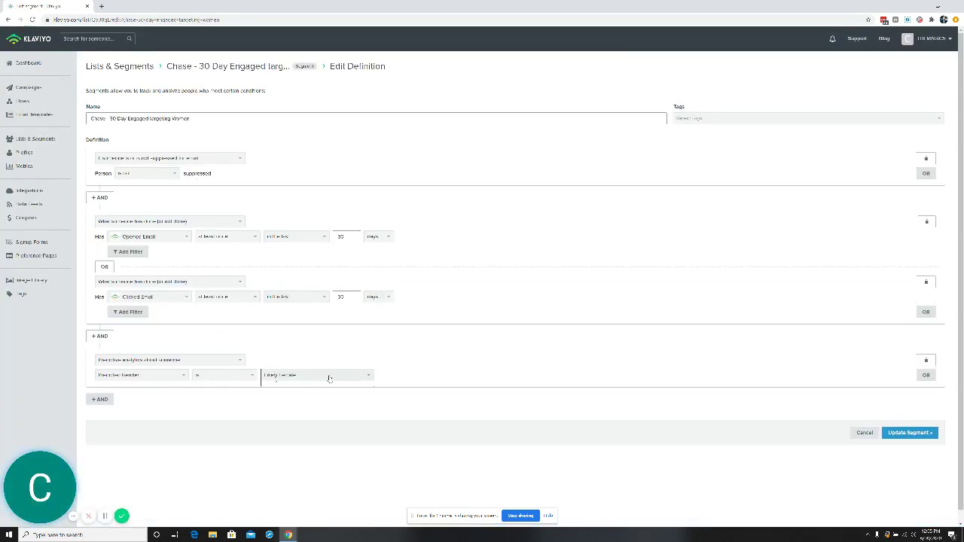
click(329, 379)
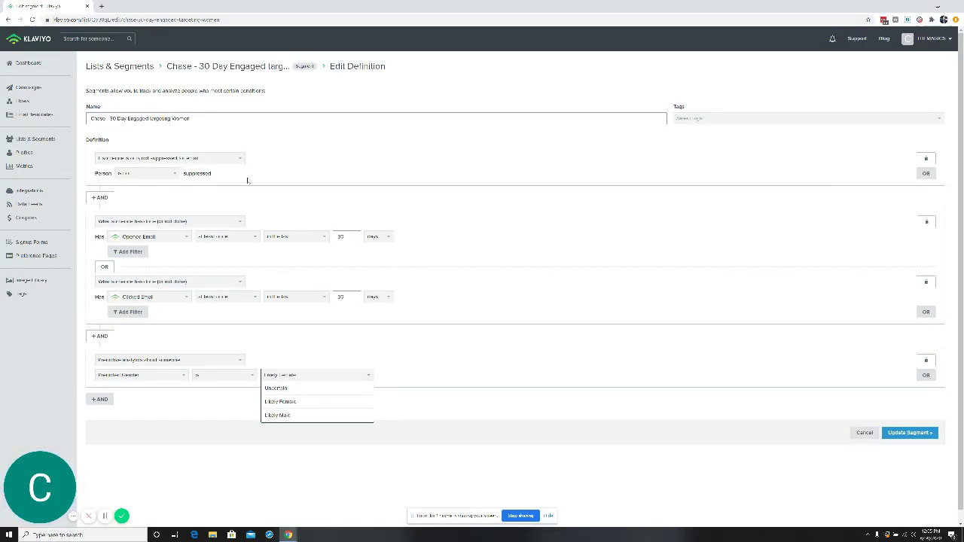
click(926, 360)
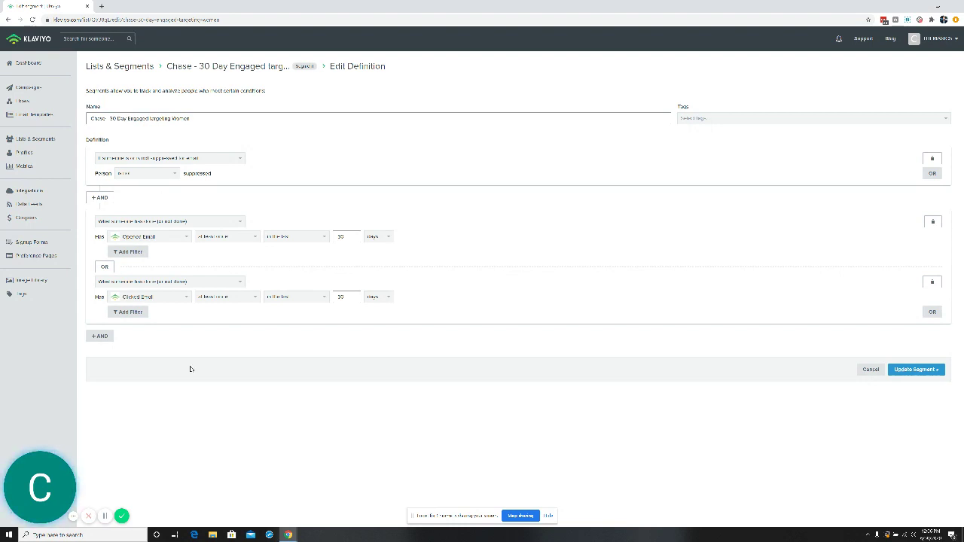
Add an AND condition requiring location within the United States and save the segment
click(99, 336)
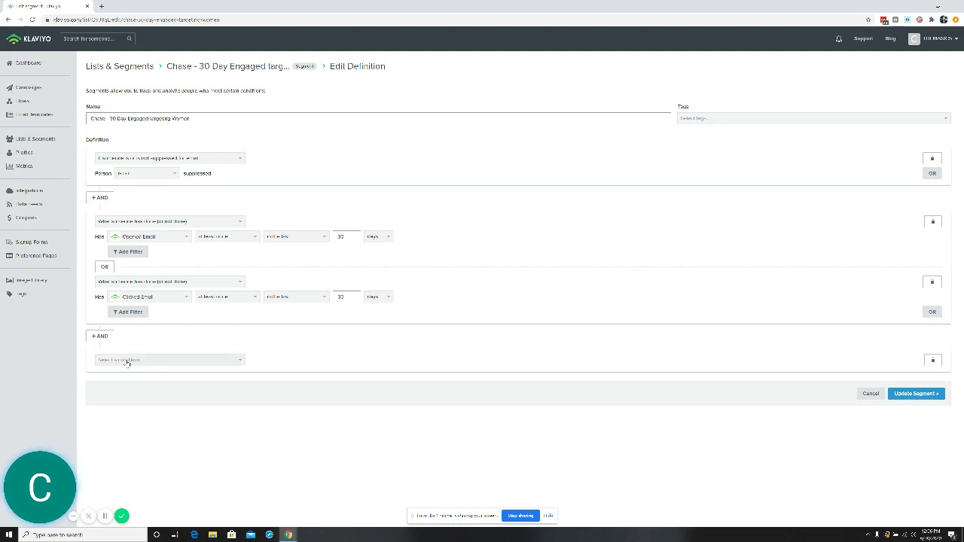
click(127, 361)
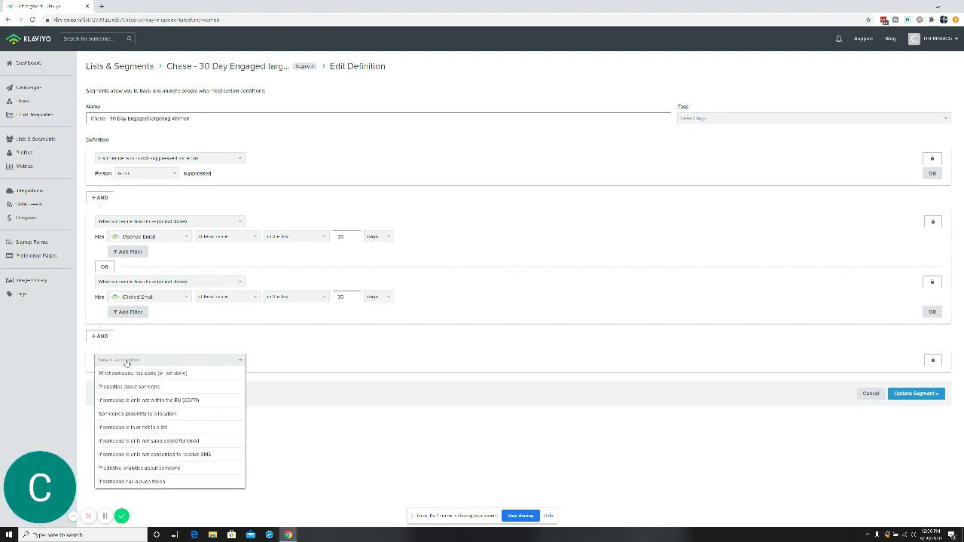
click(166, 400)
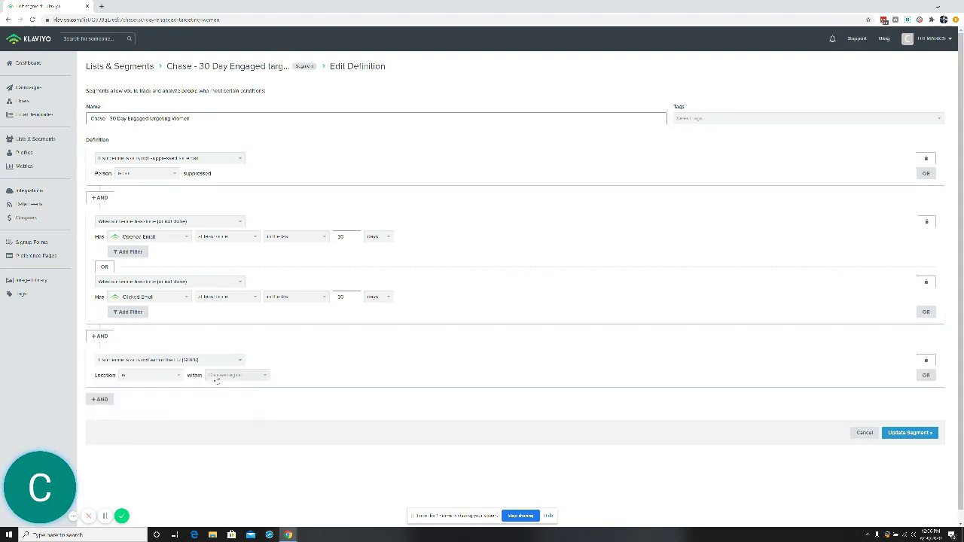
click(226, 375)
click(241, 418)
click(913, 432)
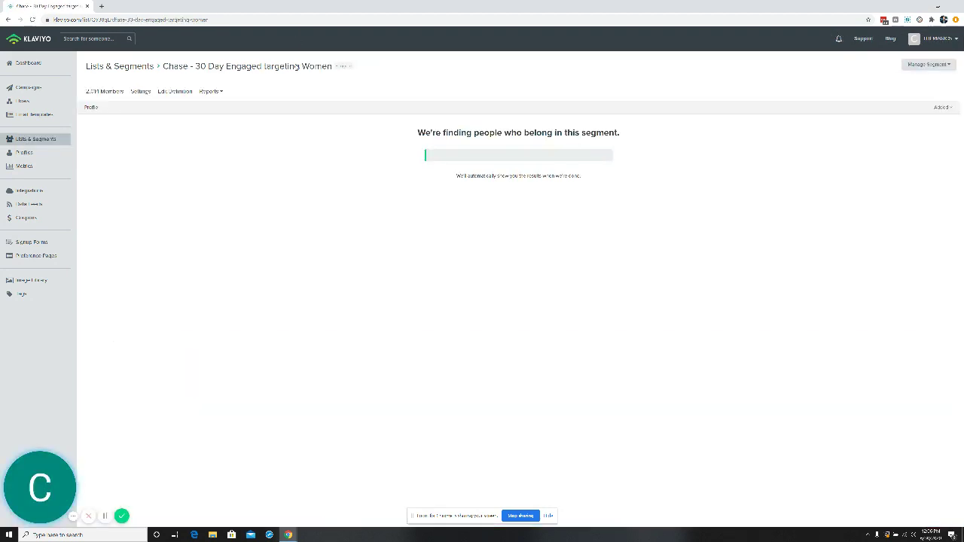
Reopen the segment definition for further editing
click(183, 93)
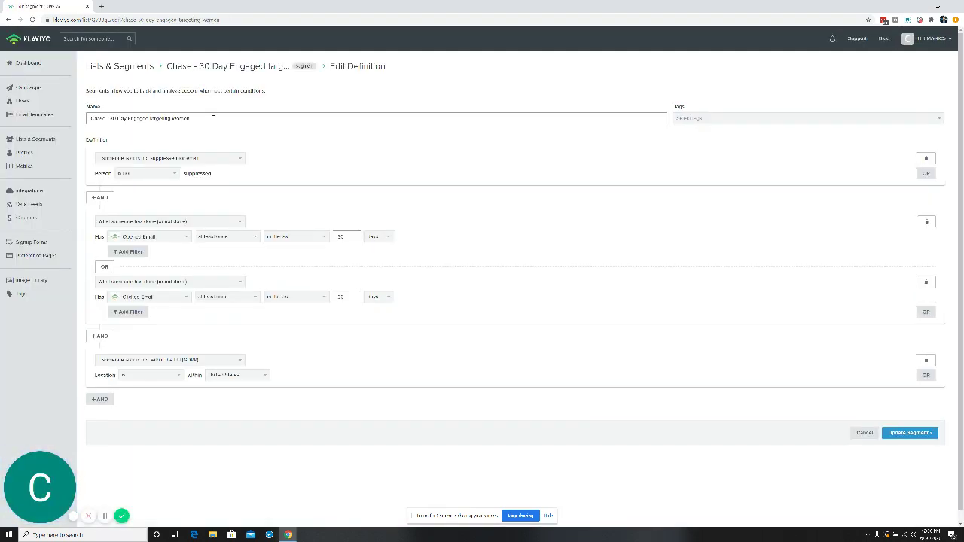
click(269, 69)
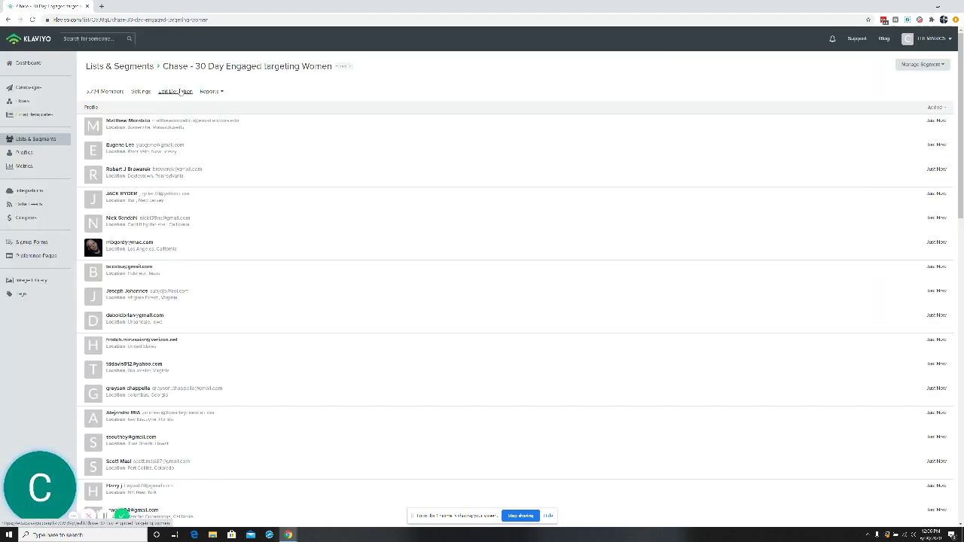
click(179, 91)
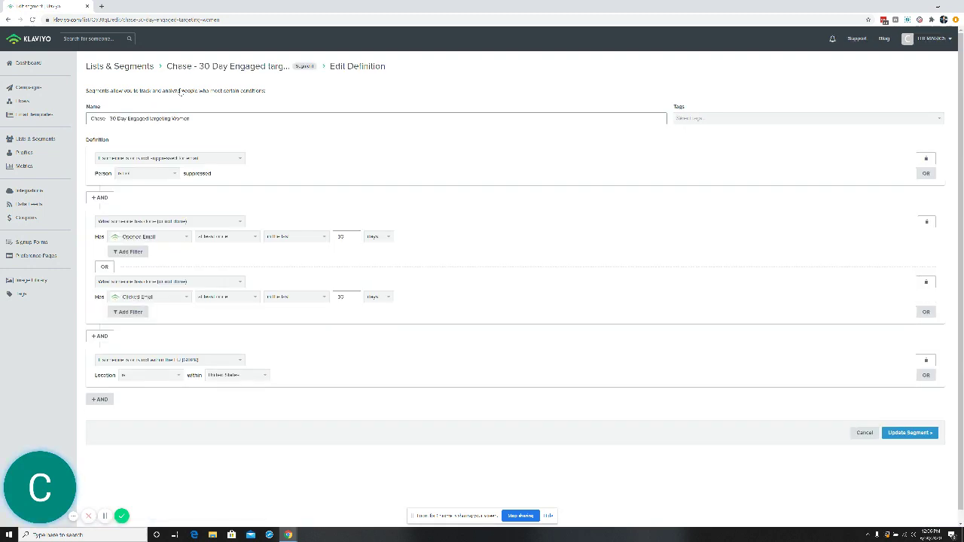
Rename the segment to 'Chase - 30 Day Engaged based on west coast'
drag(190, 119, 150, 121)
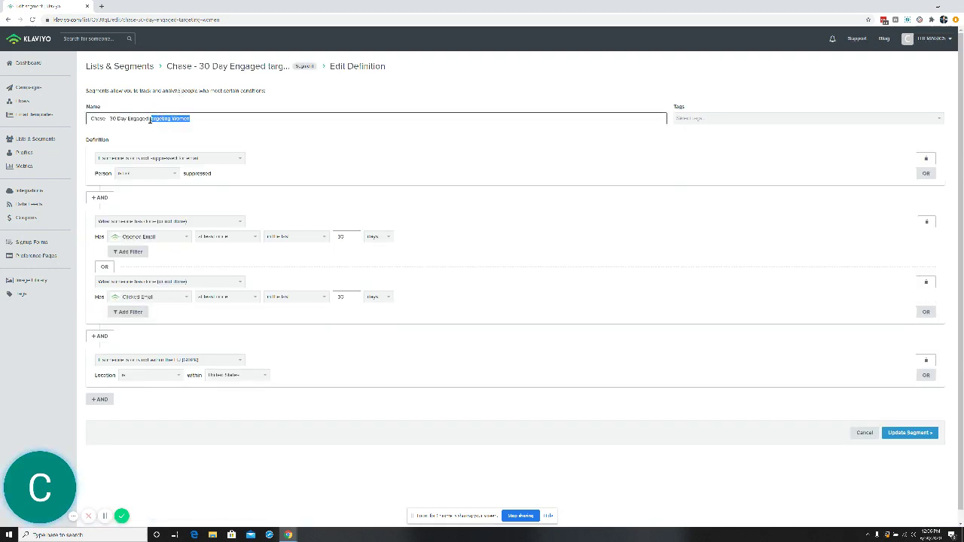
key(BackSpace)
text(based on west coast)
Change the last condition to within 500 miles of zip 92705, United States of America, and save
click(151, 361)
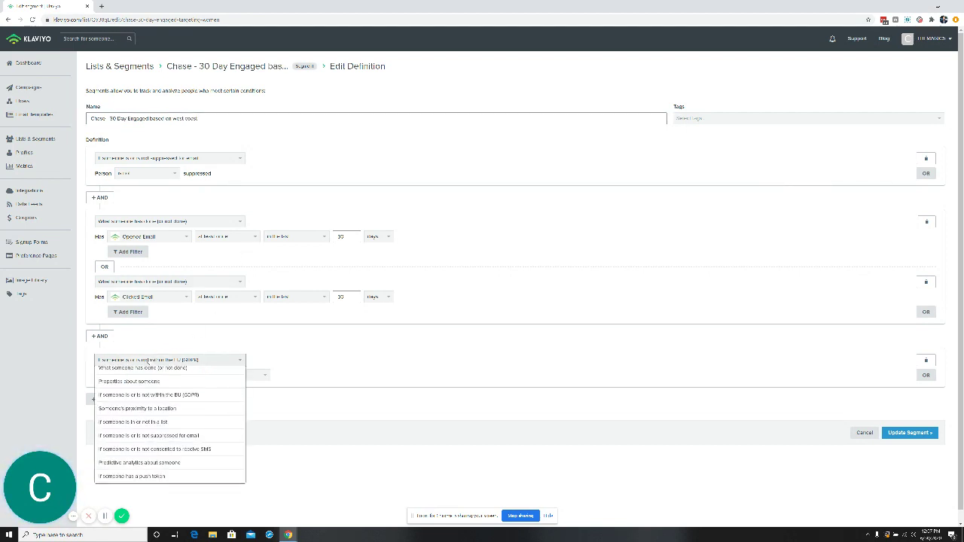
click(190, 415)
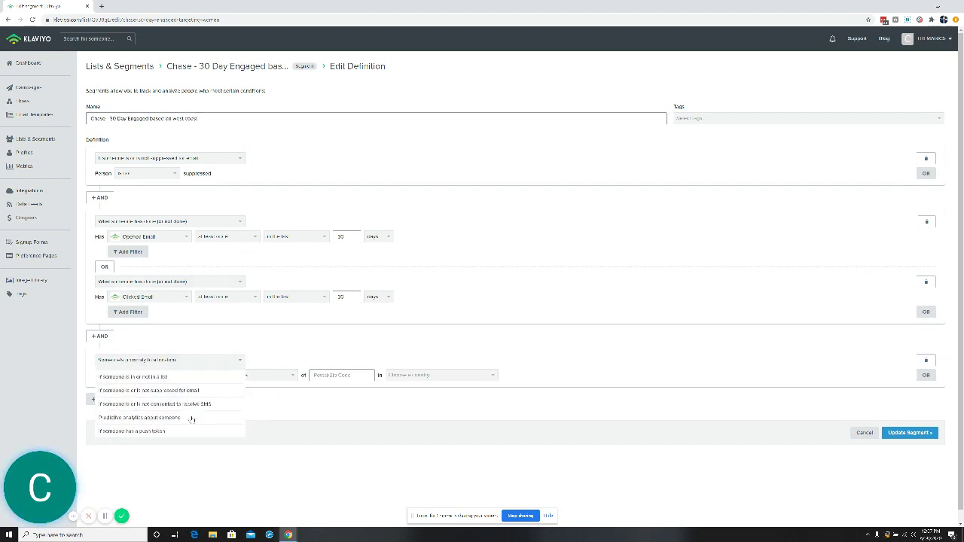
click(210, 376)
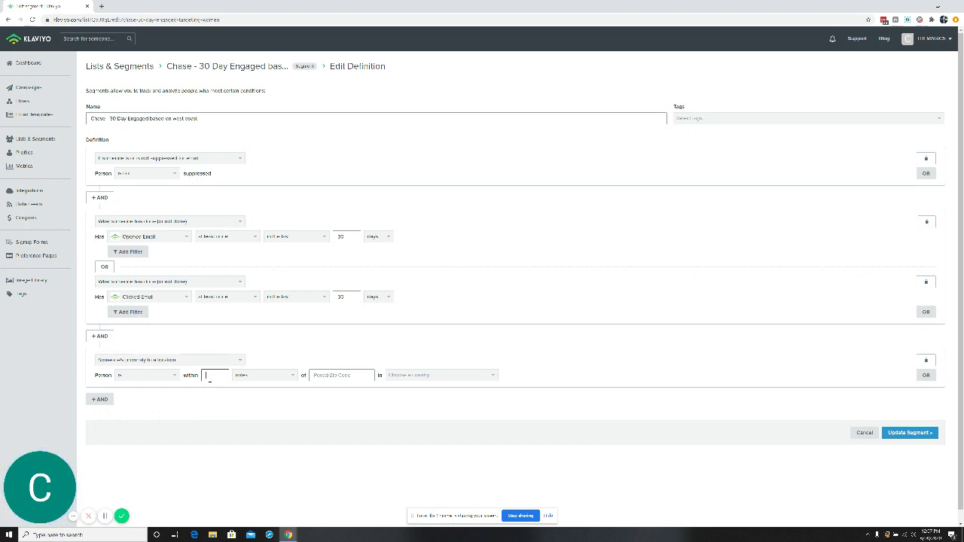
text(500)
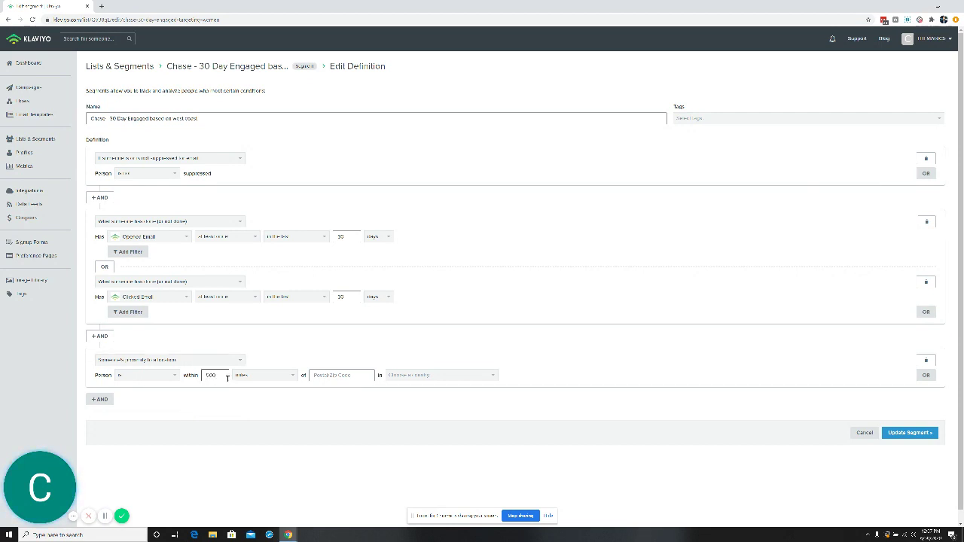
click(315, 374)
text(920)
text(05)
click(463, 376)
text(unit)
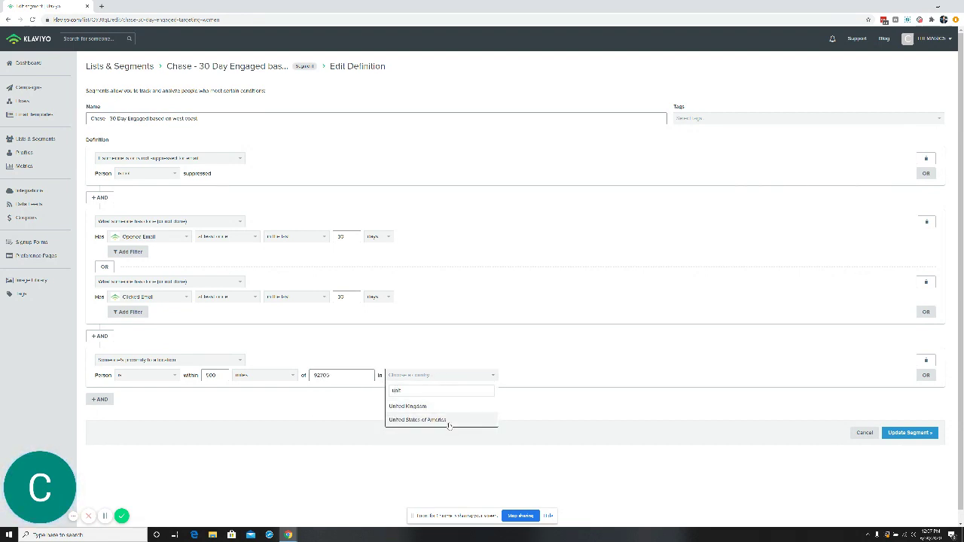
click(449, 432)
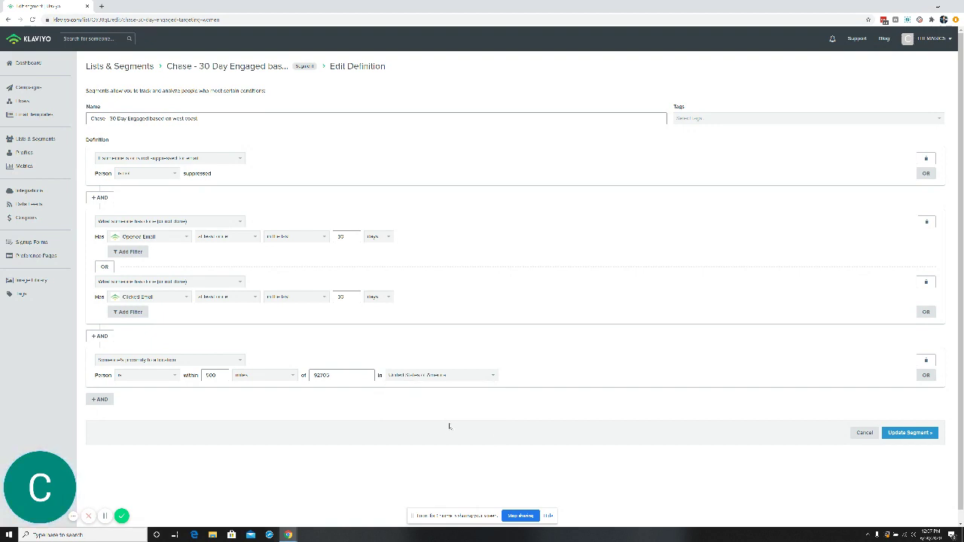
click(913, 432)
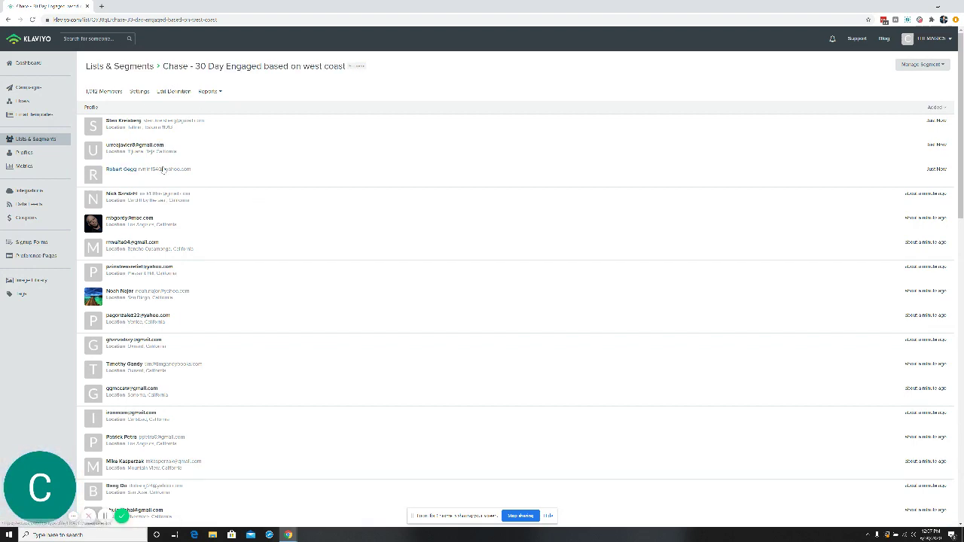
Scroll through the west coast segment's California-based member profiles and back to the top
scroll(162, 170, down, 2)
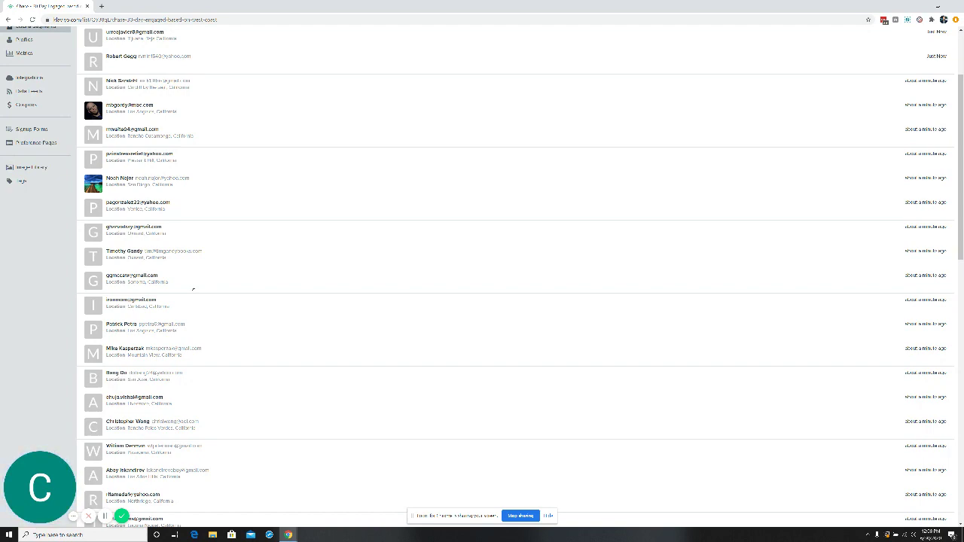
scroll(193, 289, up, 2)
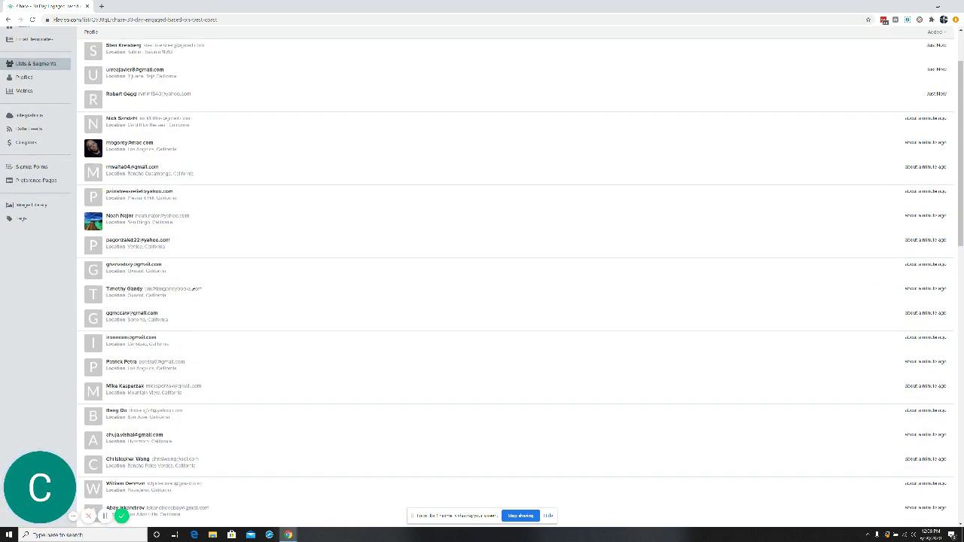
scroll(193, 290, up, 2)
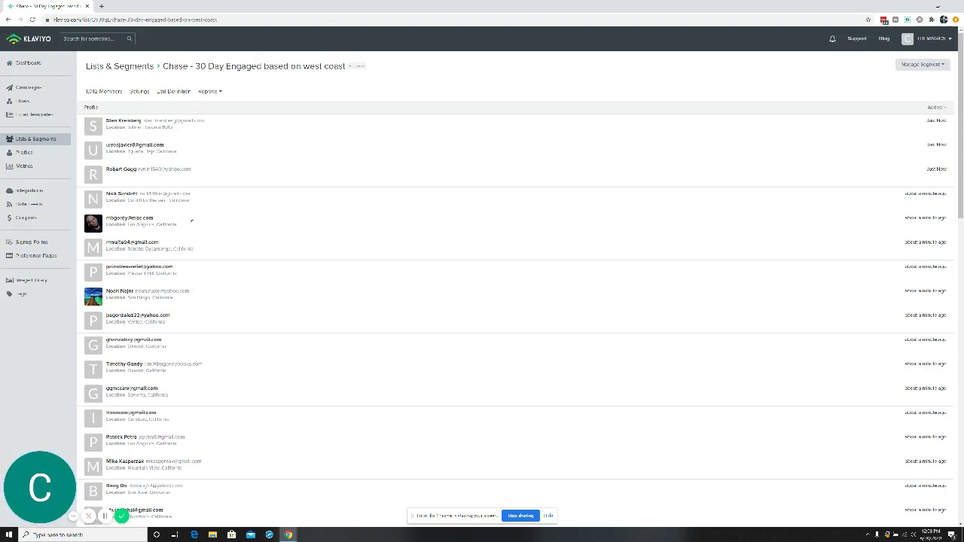
Change the last condition to what someone has done: Shopify Placed Order
click(169, 94)
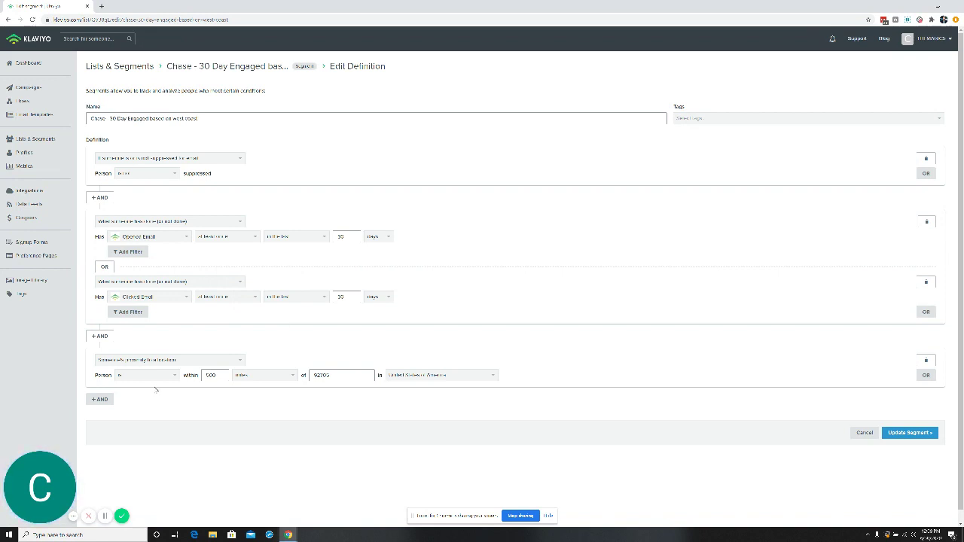
scroll(156, 389, down, 1)
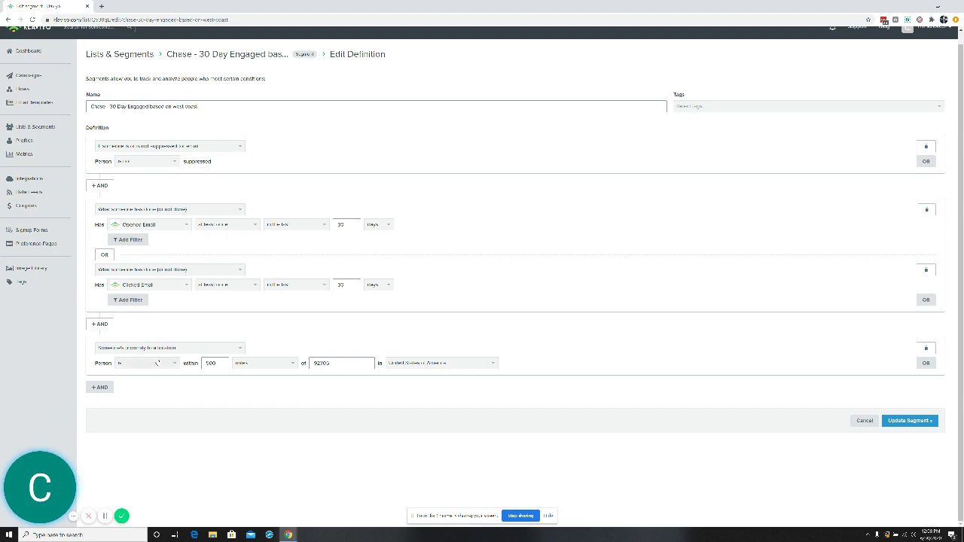
click(157, 348)
click(147, 357)
click(129, 364)
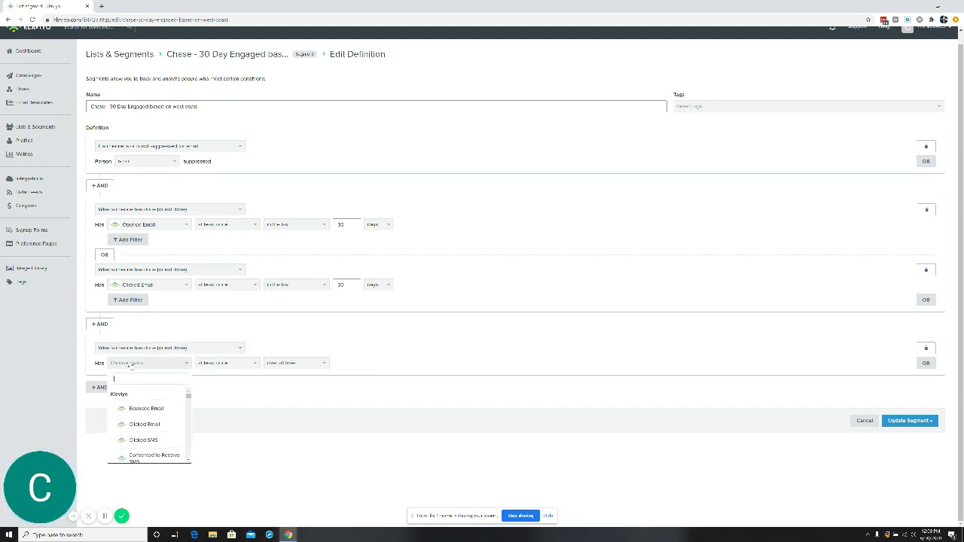
text(pu)
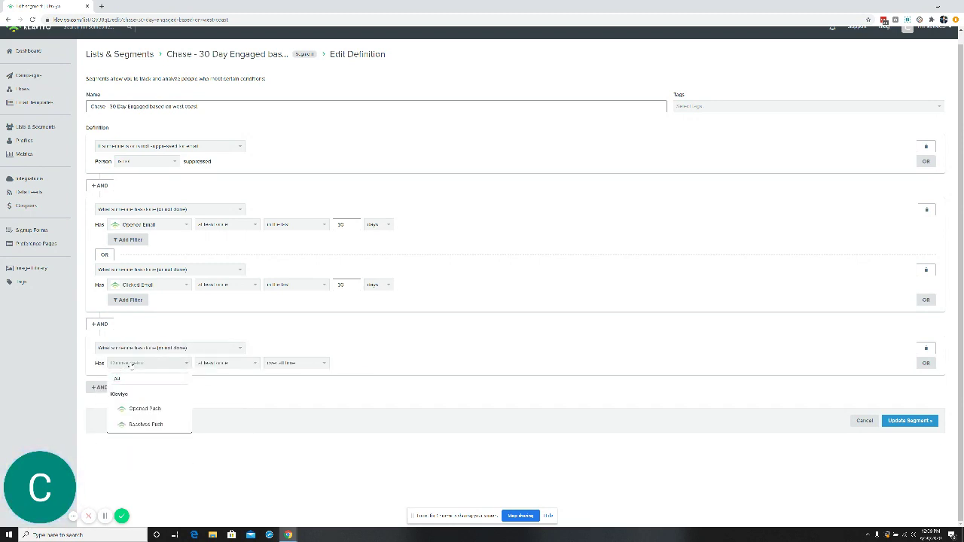
key(BackSpace)
text(la)
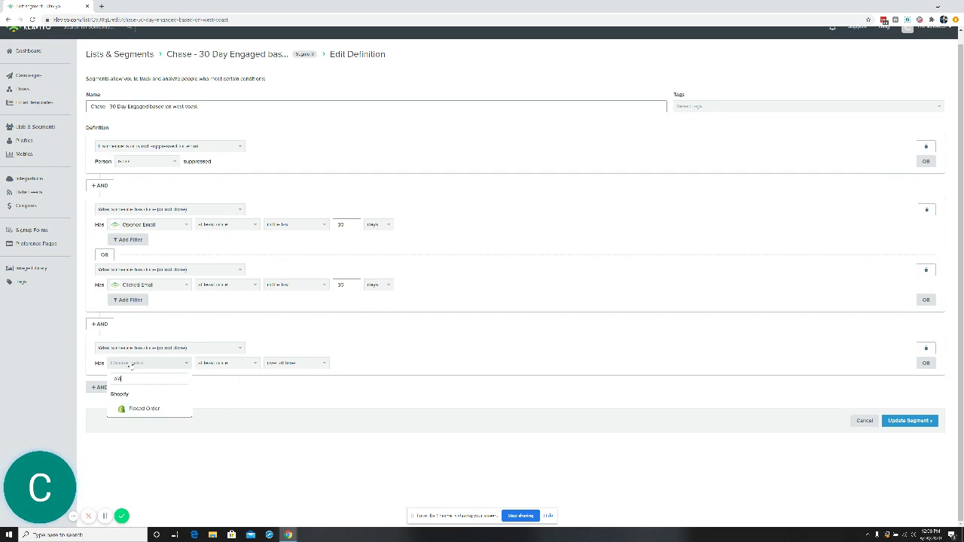
click(134, 407)
Add a property filter to Placed Order, leaving the property unselected
click(130, 379)
click(149, 378)
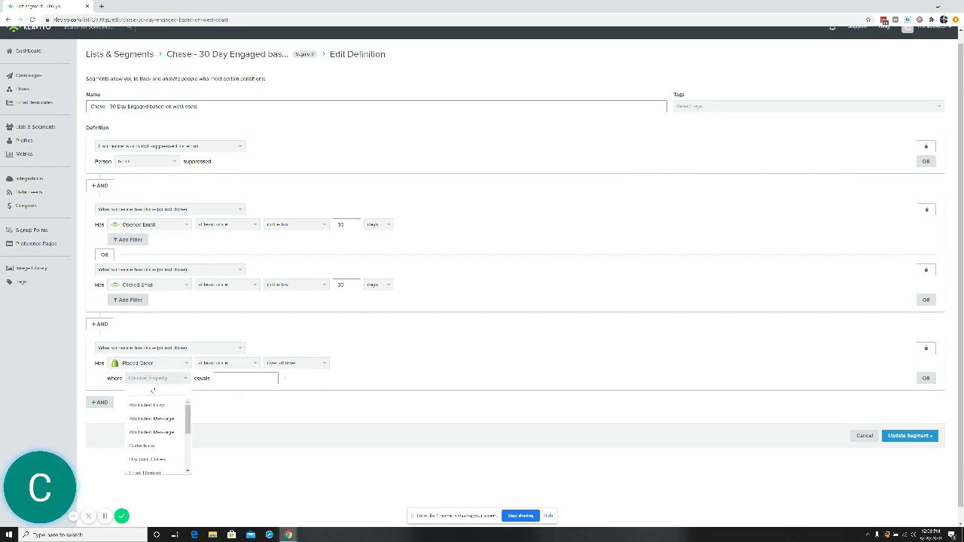
scroll(160, 425, down, 1)
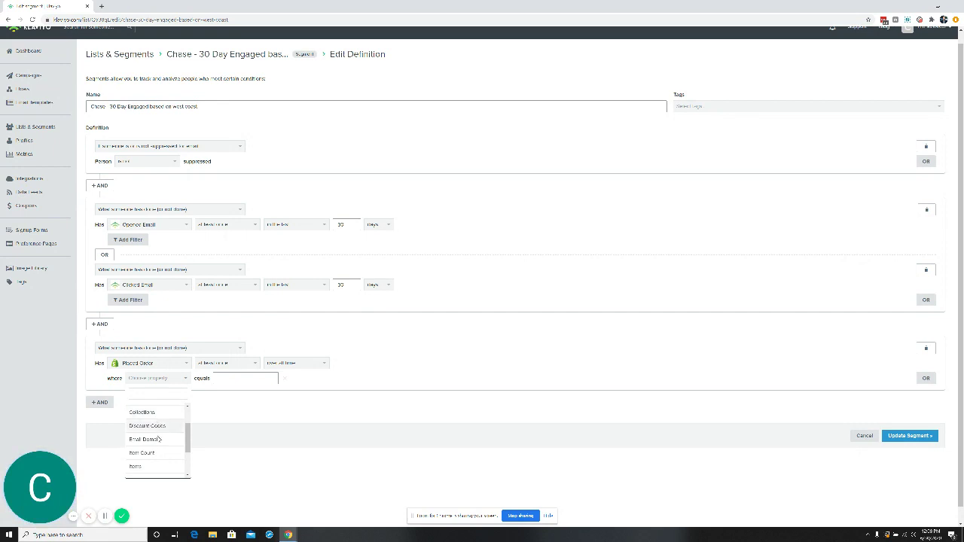
scroll(155, 463, down, 2)
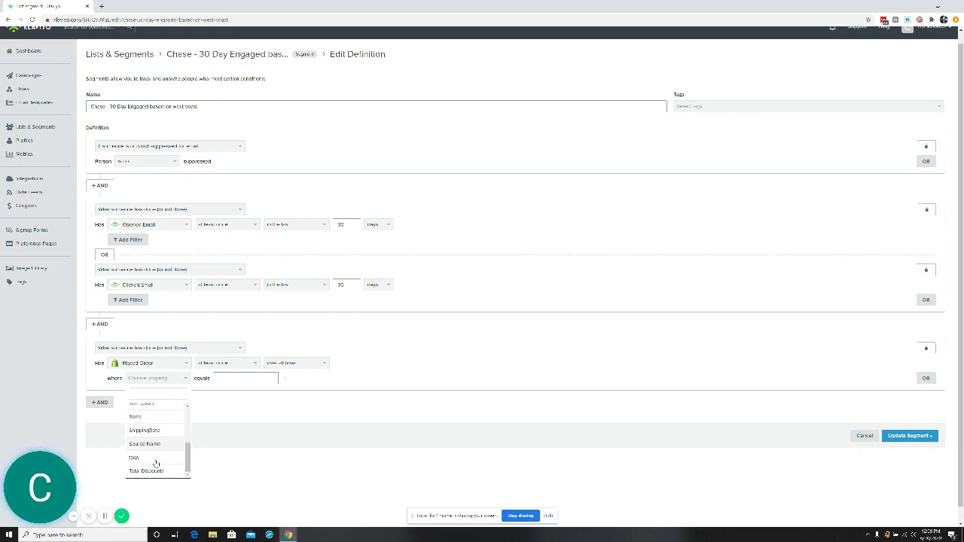
click(243, 437)
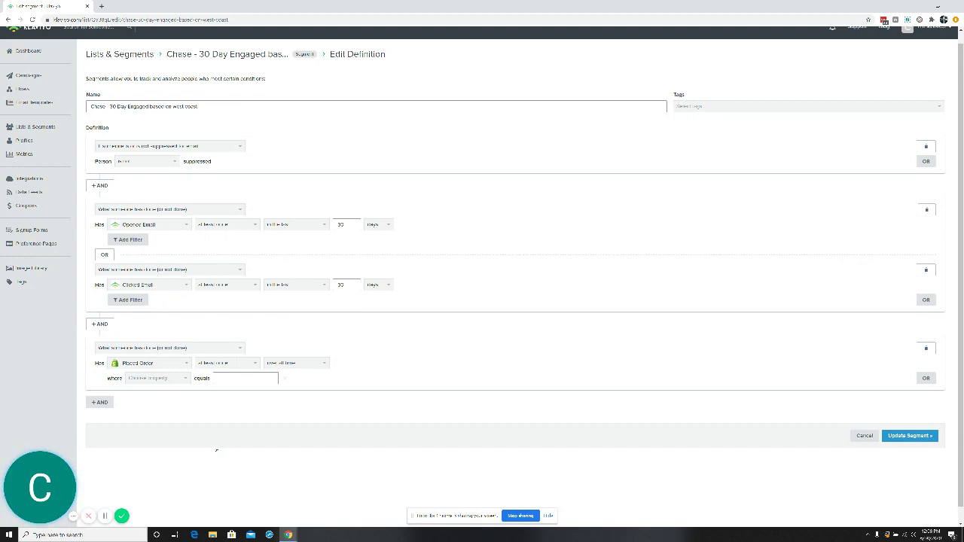
Open a new Chrome browser tab beside Klaviyo
scroll(198, 450, up, 1)
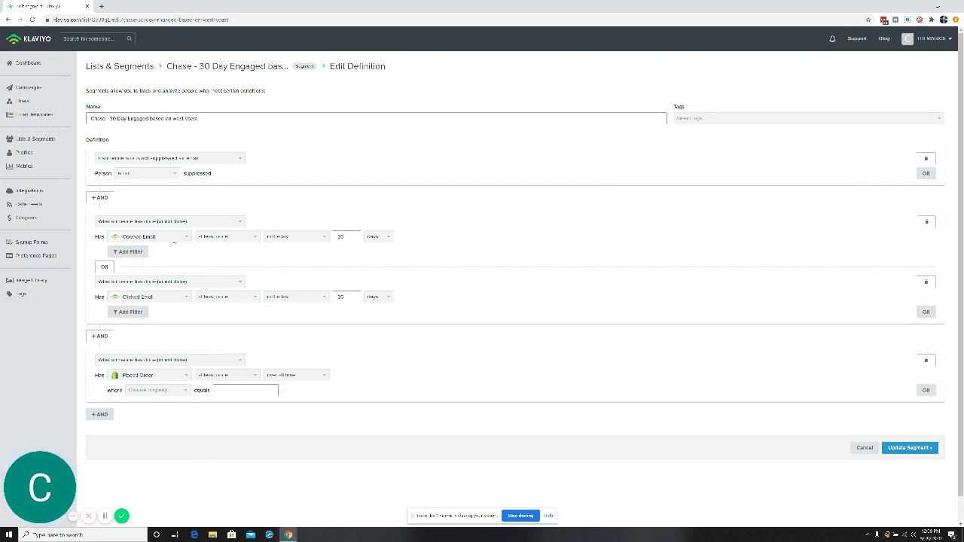
click(101, 6)
text(chasedimond.com)
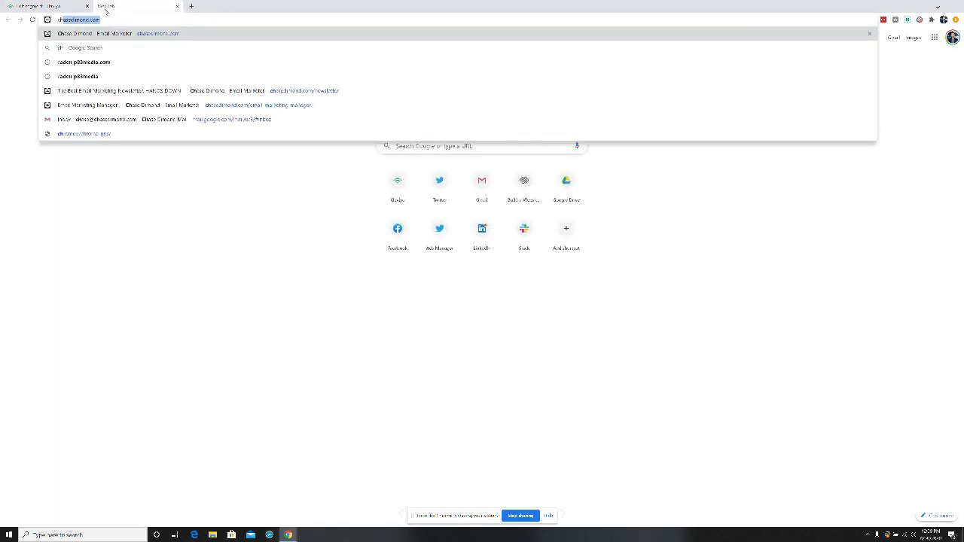